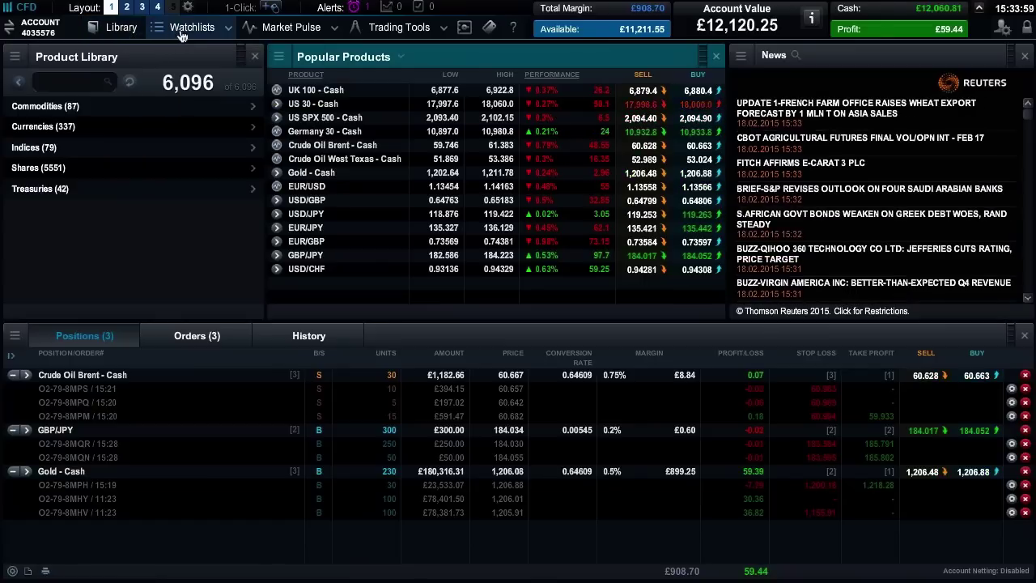
Look through the saved watchlists and the Market Pulse, Trading Tools, Account, Payments and Support menus.
left_click(224, 31)
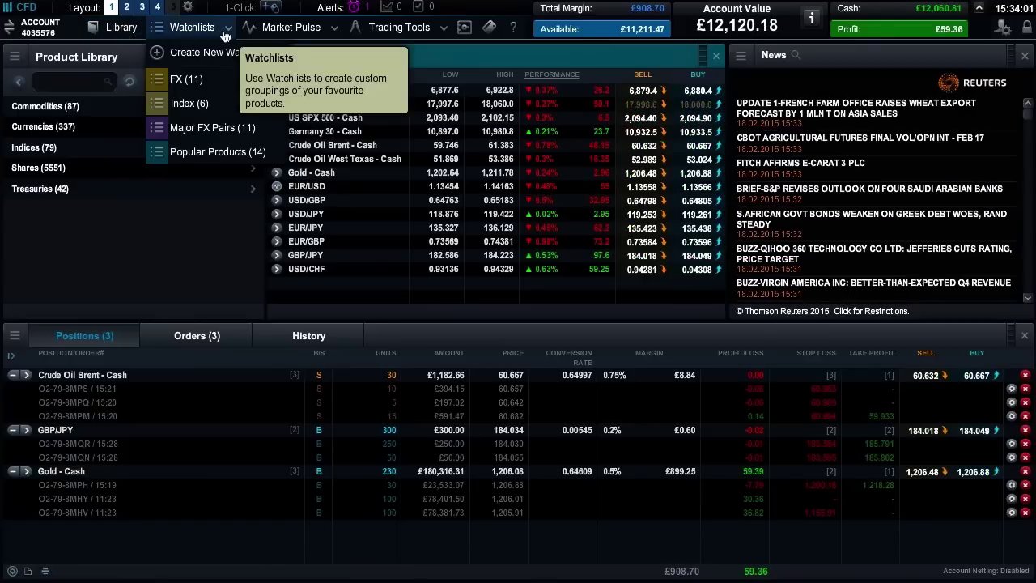
mouse_move(272, 37)
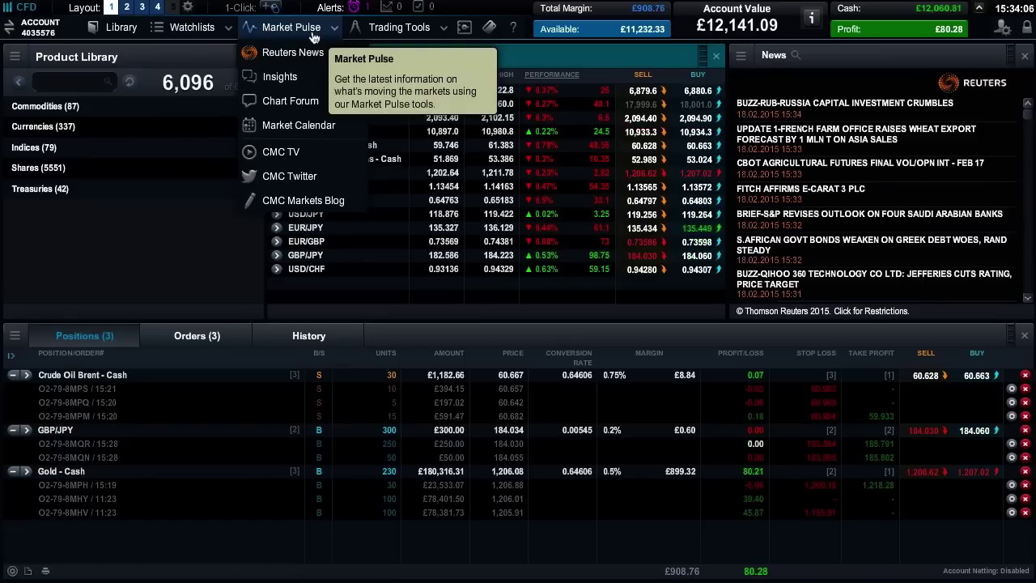
mouse_move(428, 32)
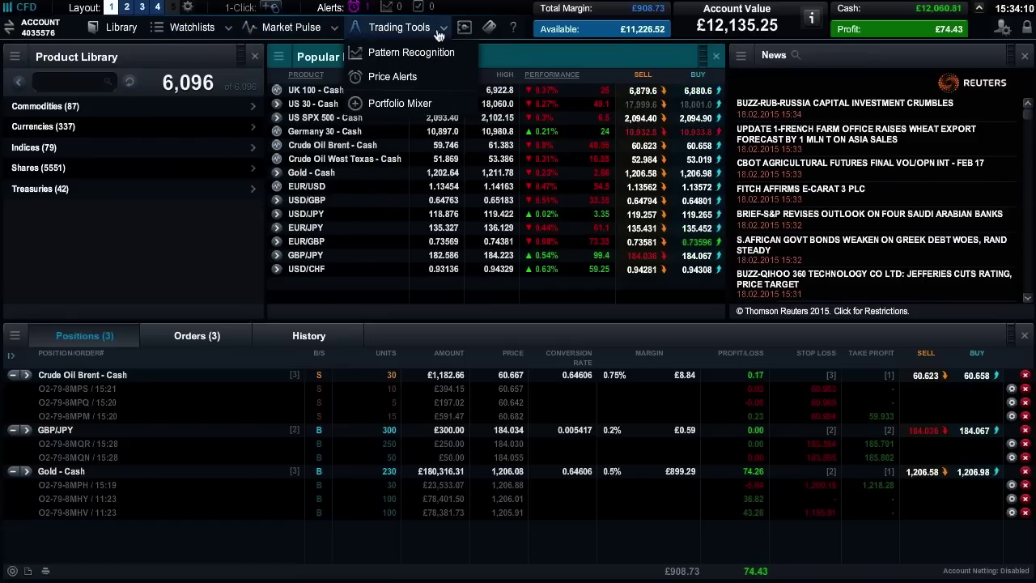
mouse_move(466, 31)
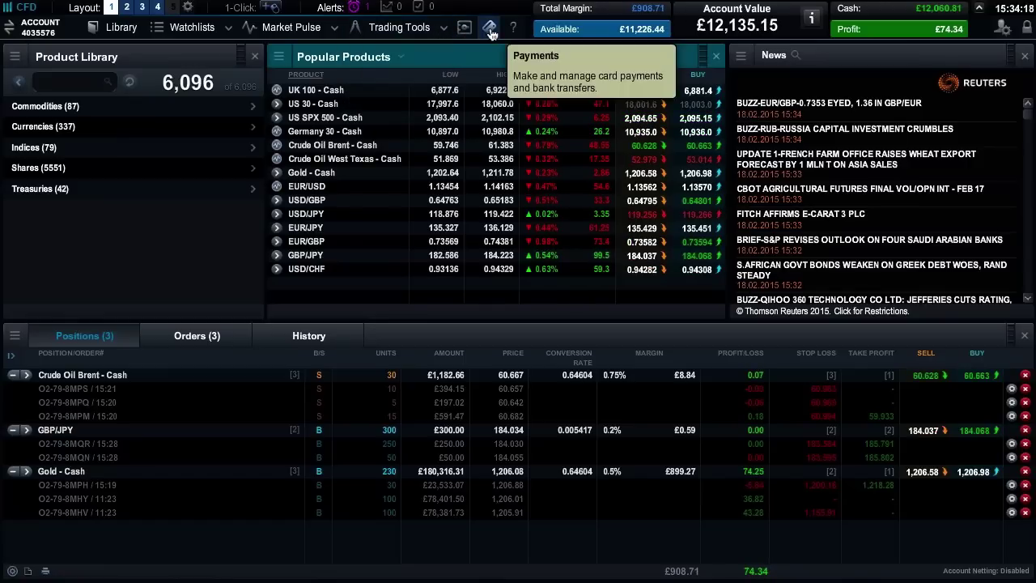
mouse_move(510, 38)
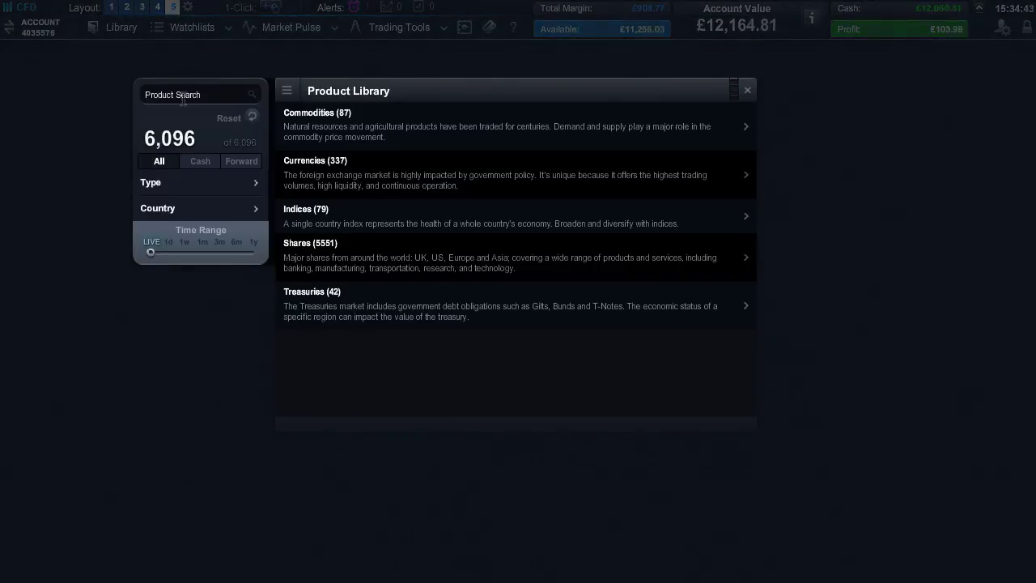
Search the Product Library for 'uk100' to list the UK 100 Cash, Mar 2015 and Jun 2015 products.
left_click(183, 95)
type("uk100")
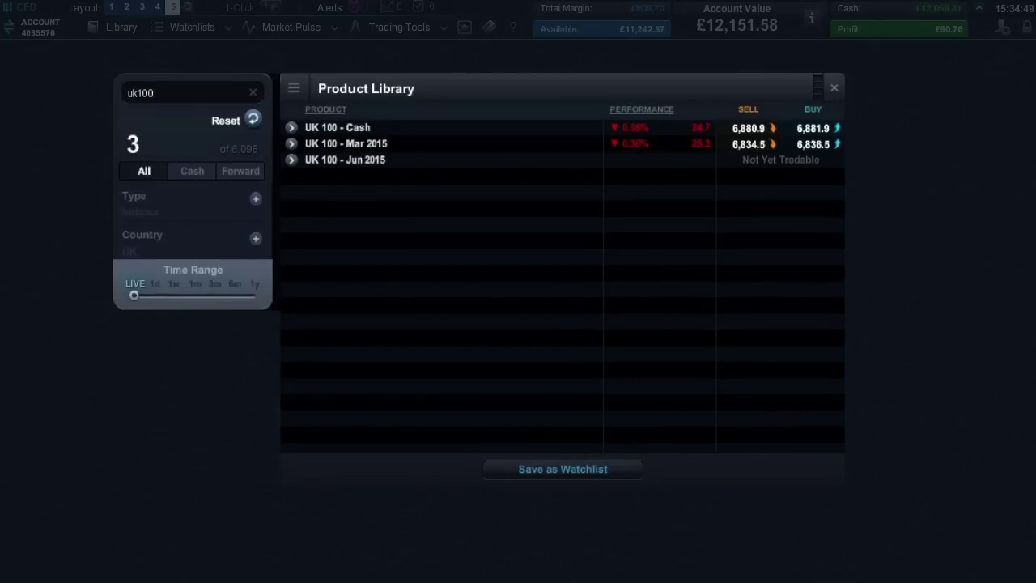
Reset the search and filter to Indices over 3m, performance up to 5.47%, volatility from 12.79%.
left_click(253, 121)
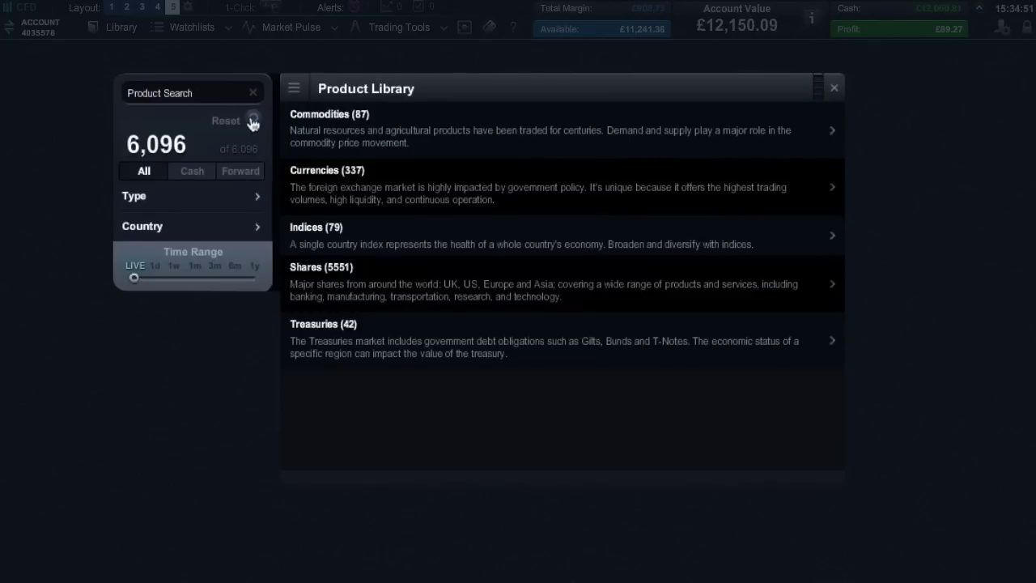
left_click(180, 199)
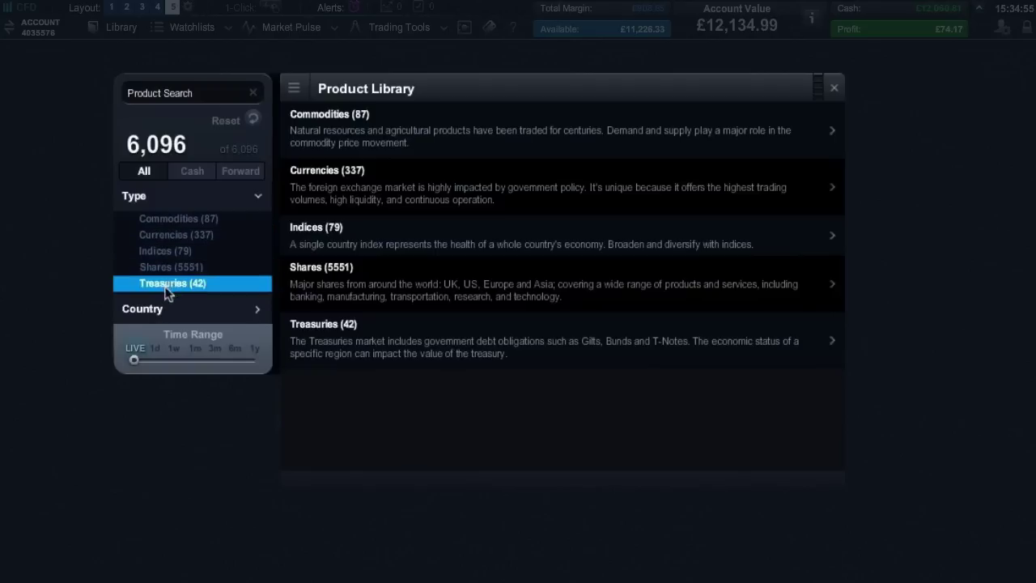
left_click(205, 251)
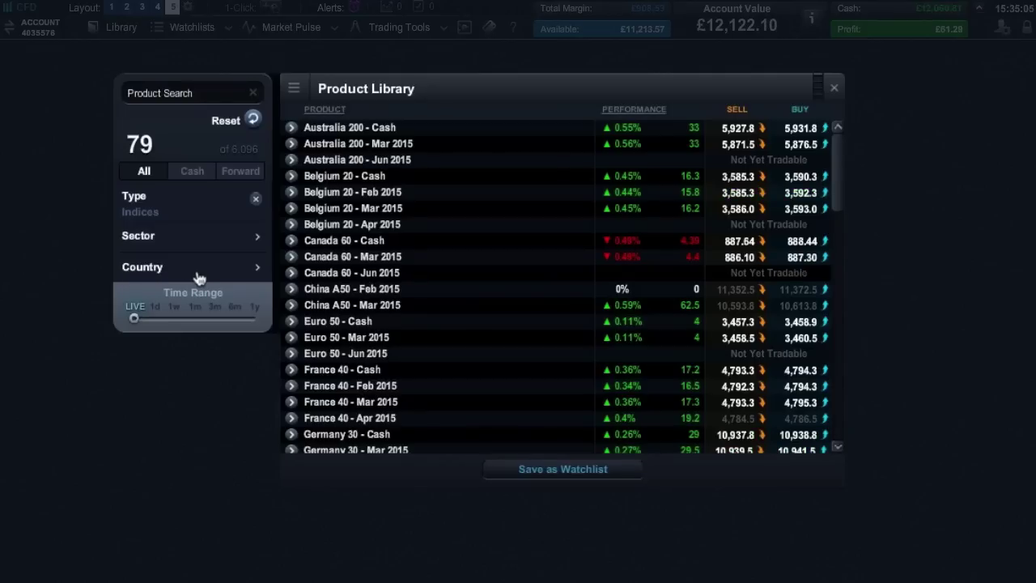
left_click(215, 317)
left_click_drag(255, 363, 191, 362)
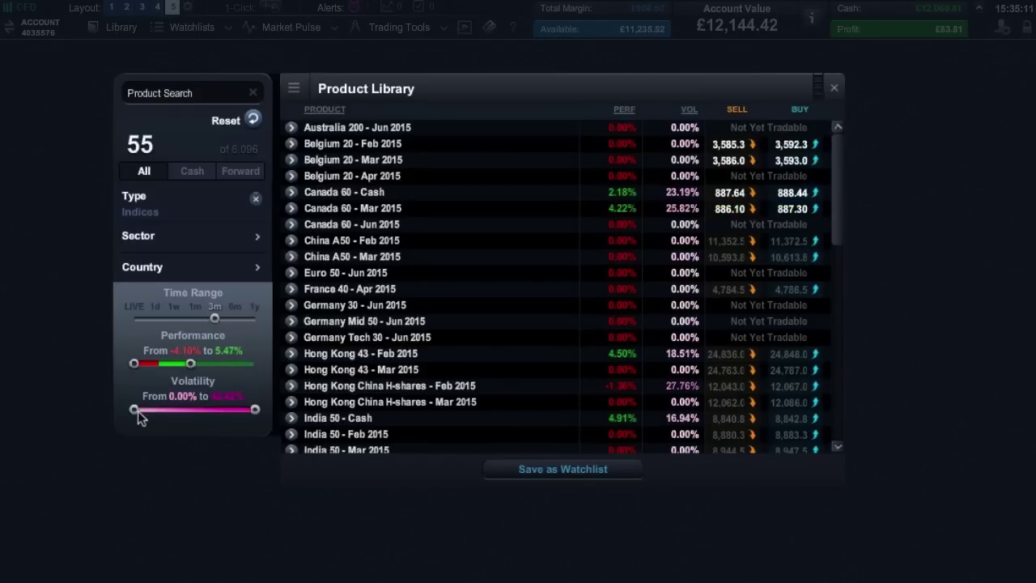
left_click_drag(148, 408, 168, 408)
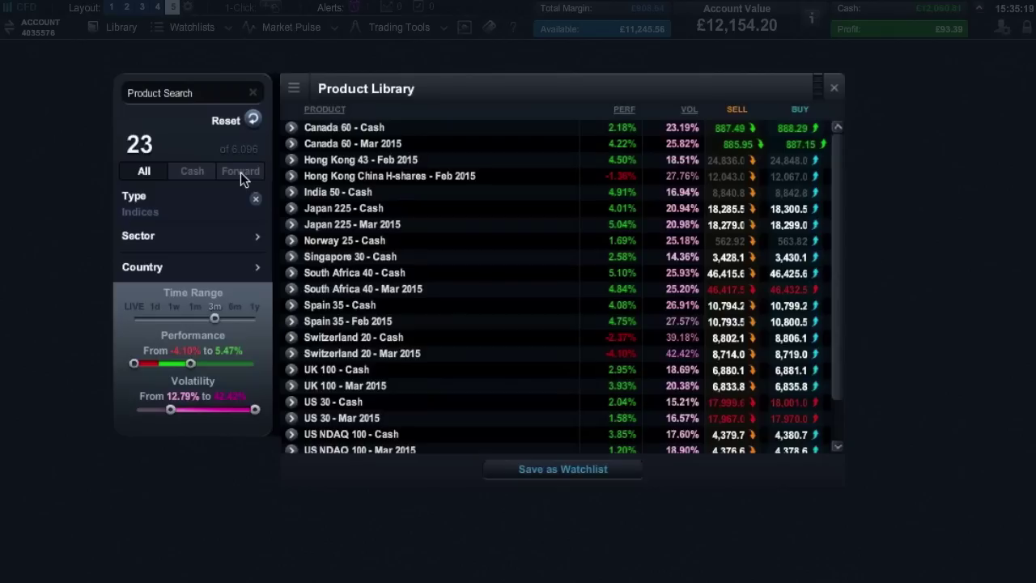
Open UK 100 - Cash's actions and preview its order ticket, chart, quote panel and product overview.
left_click(292, 369)
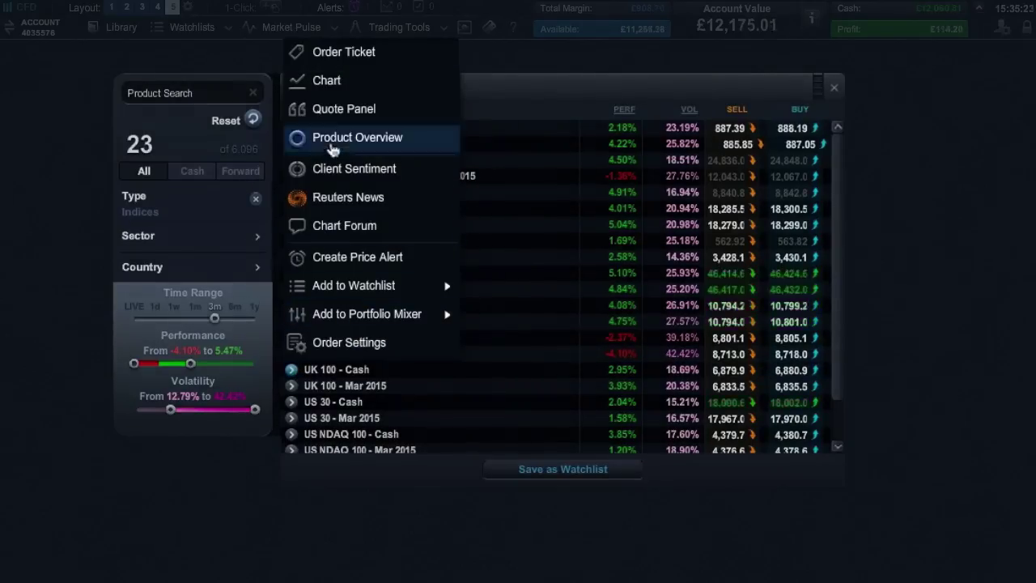
left_click(336, 61)
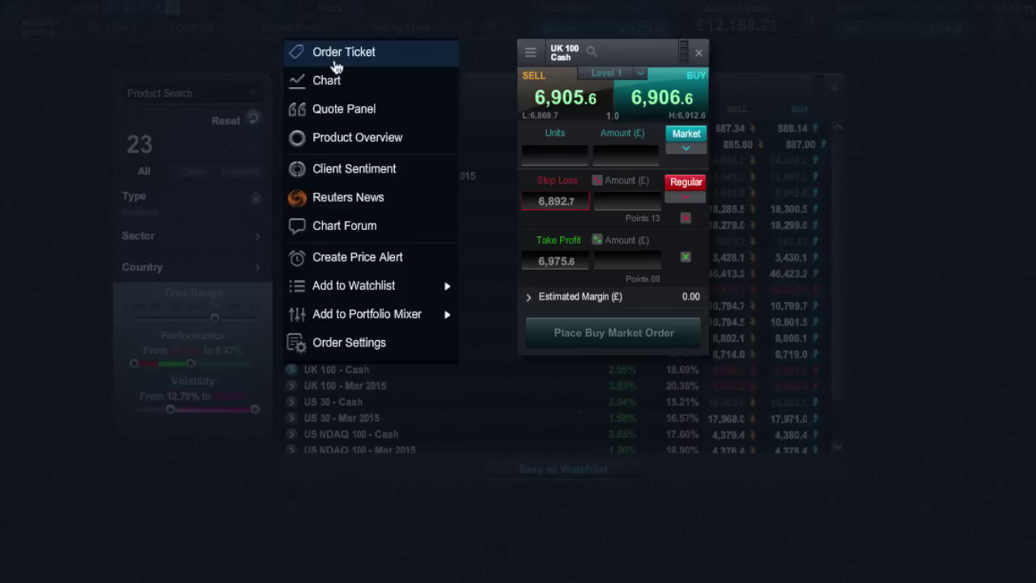
mouse_move(338, 86)
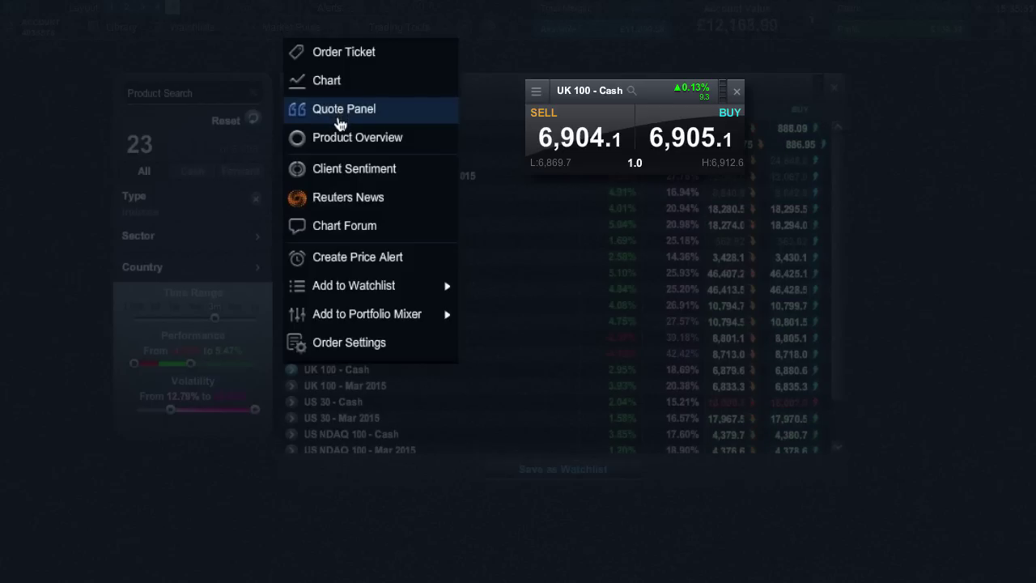
mouse_move(338, 148)
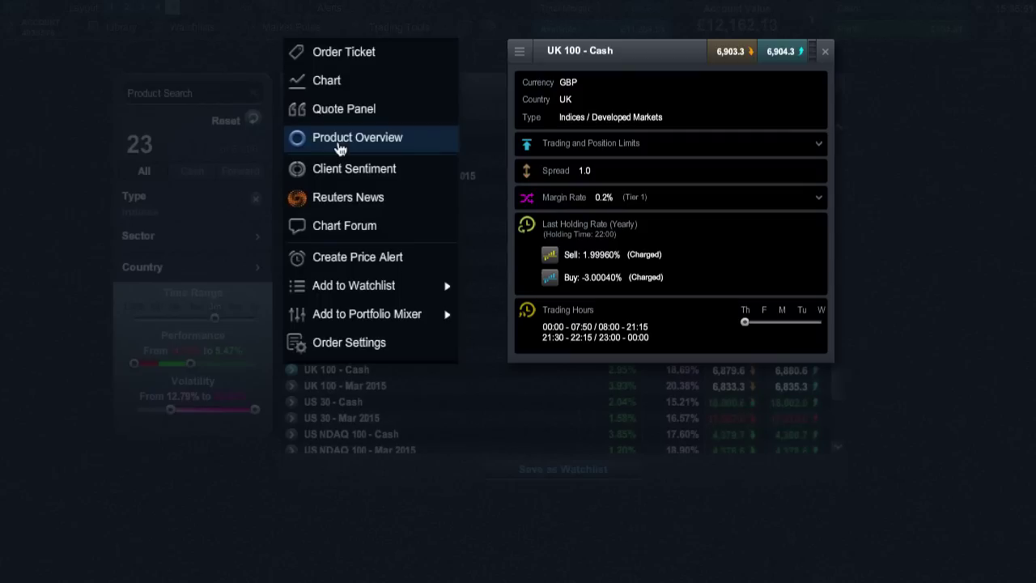
Preview UK 100's sentiment, Reuters news, forum, price alert, watchlist and Portfolio Mixer options, then open Order Settings.
mouse_move(349, 187)
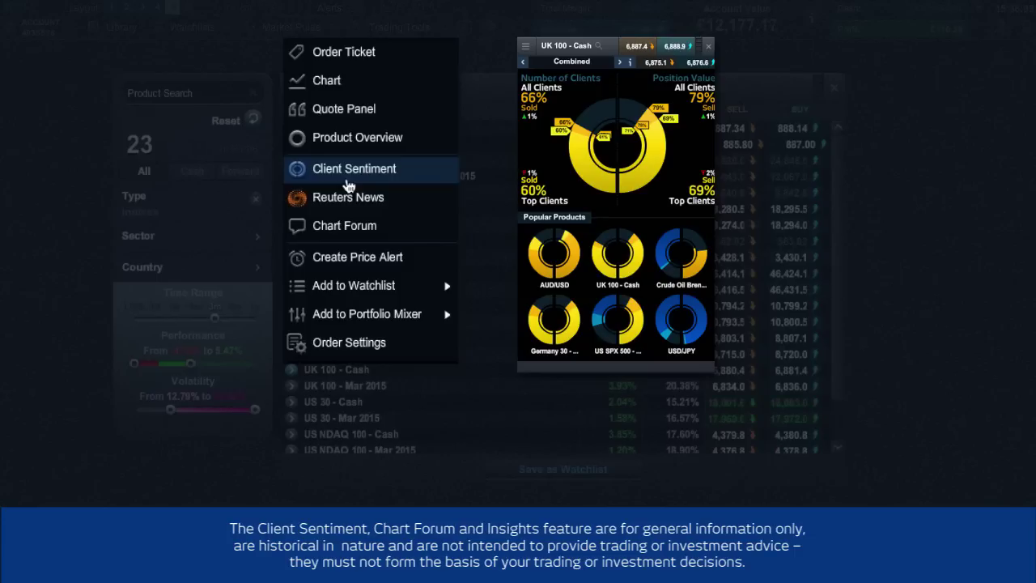
mouse_move(347, 209)
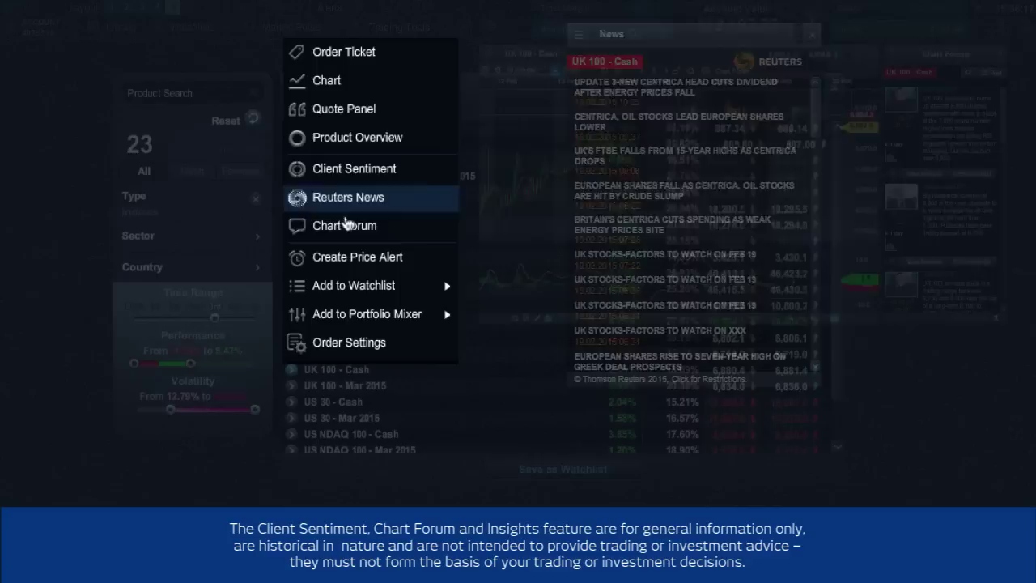
mouse_move(345, 232)
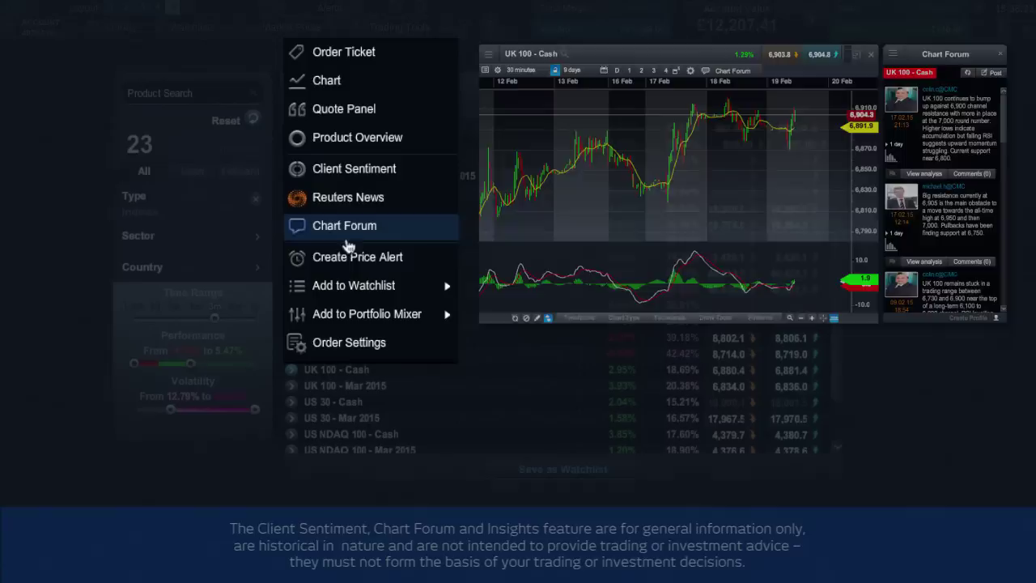
mouse_move(348, 267)
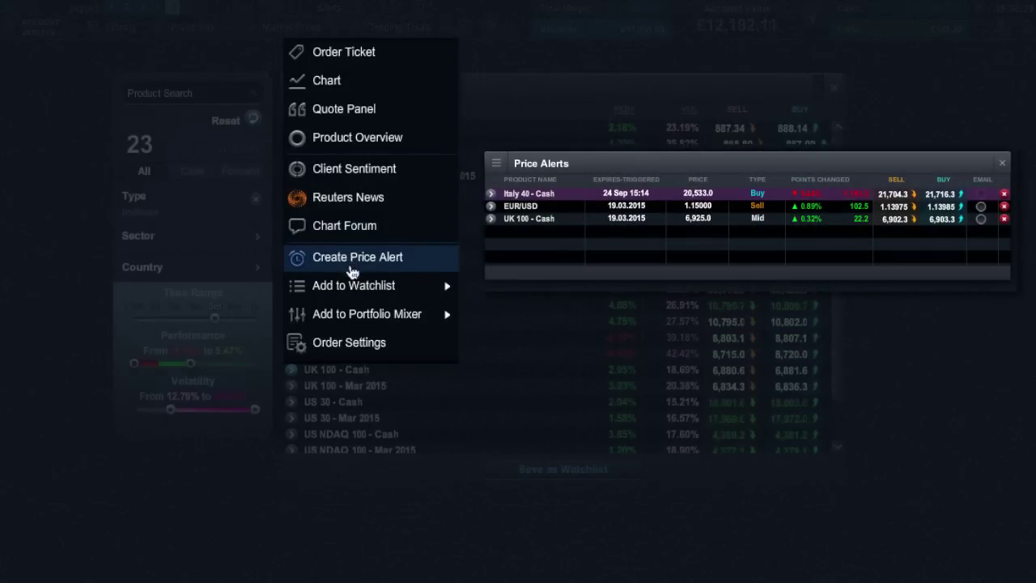
mouse_move(354, 293)
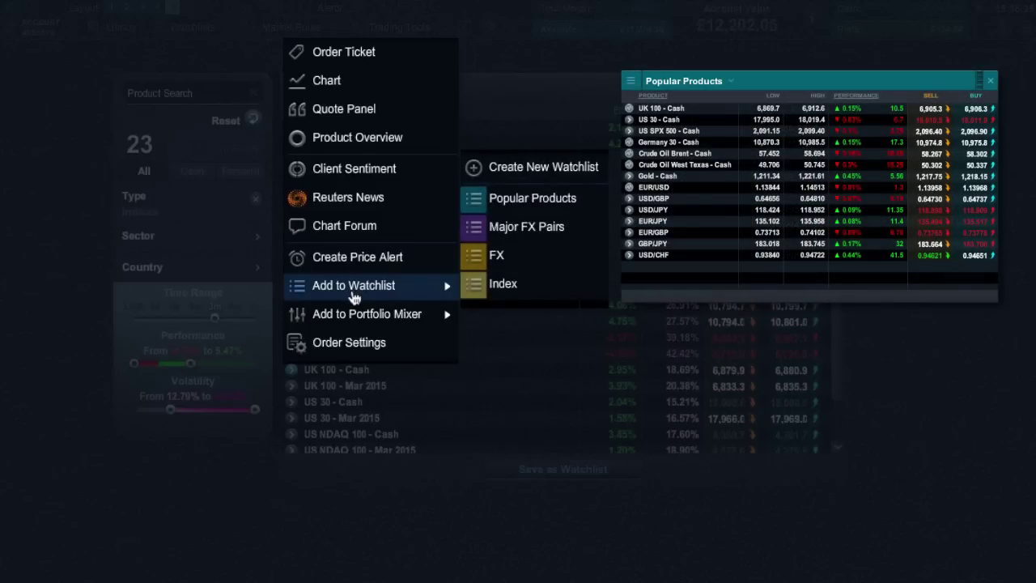
mouse_move(356, 322)
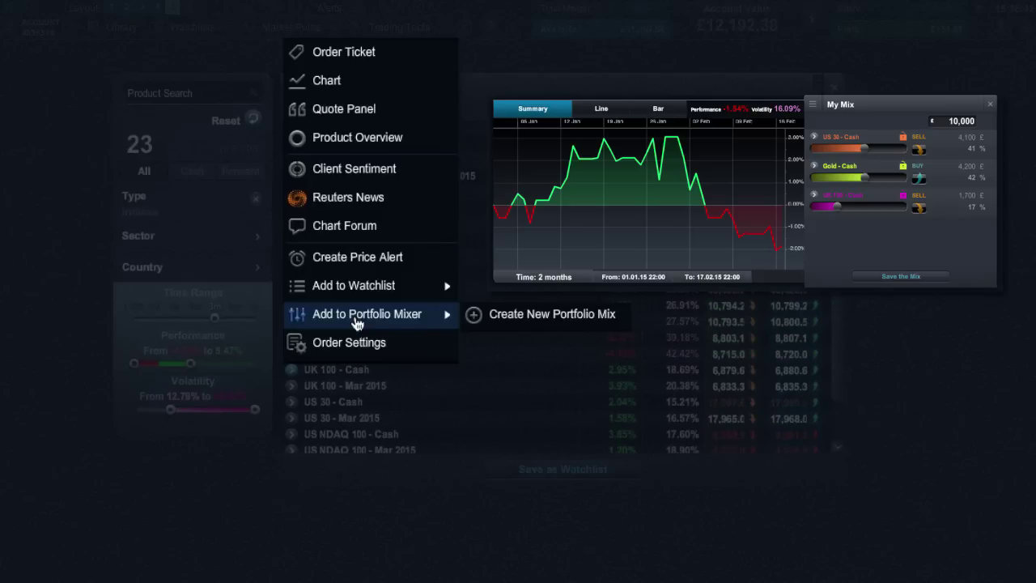
left_click(379, 345)
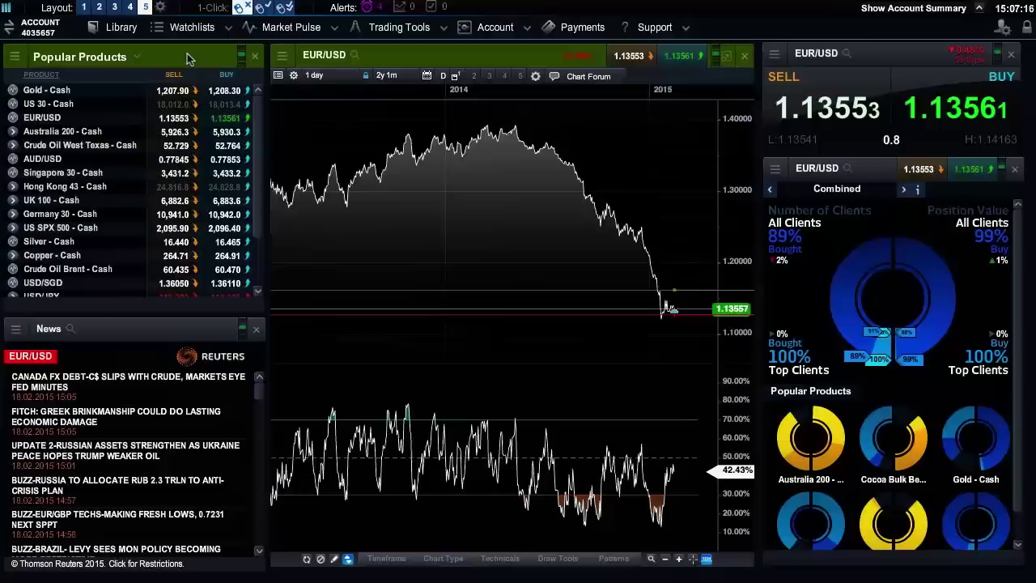
Check the Popular Products linked modules, then load US 30 - Cash into the linked panels.
left_click(15, 57)
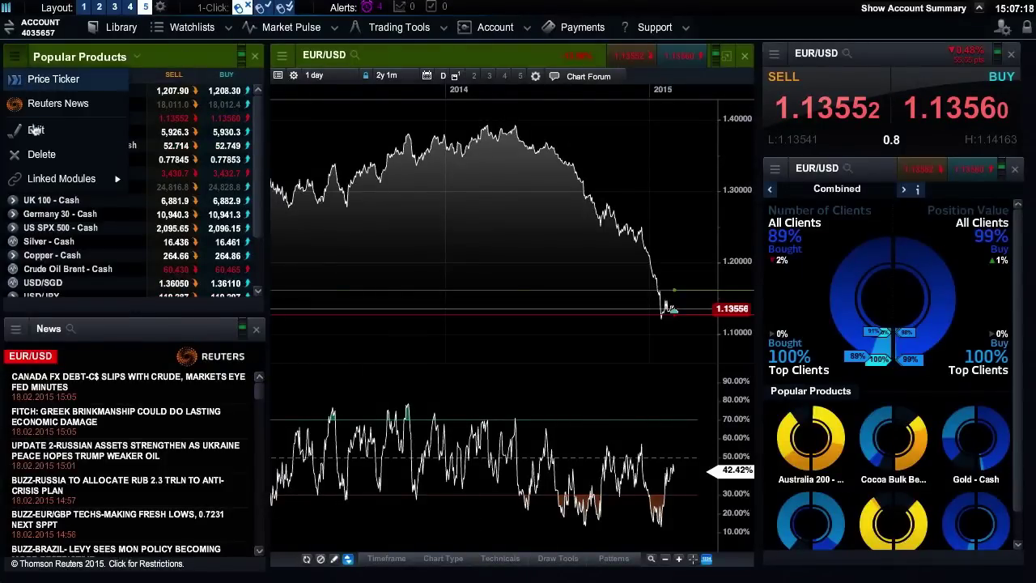
mouse_move(73, 178)
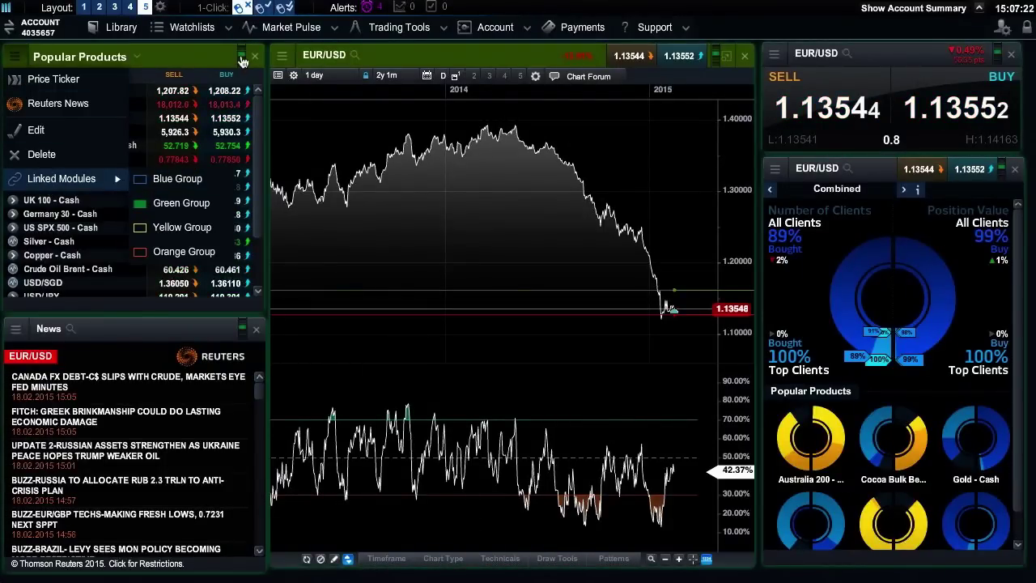
left_click(555, 59)
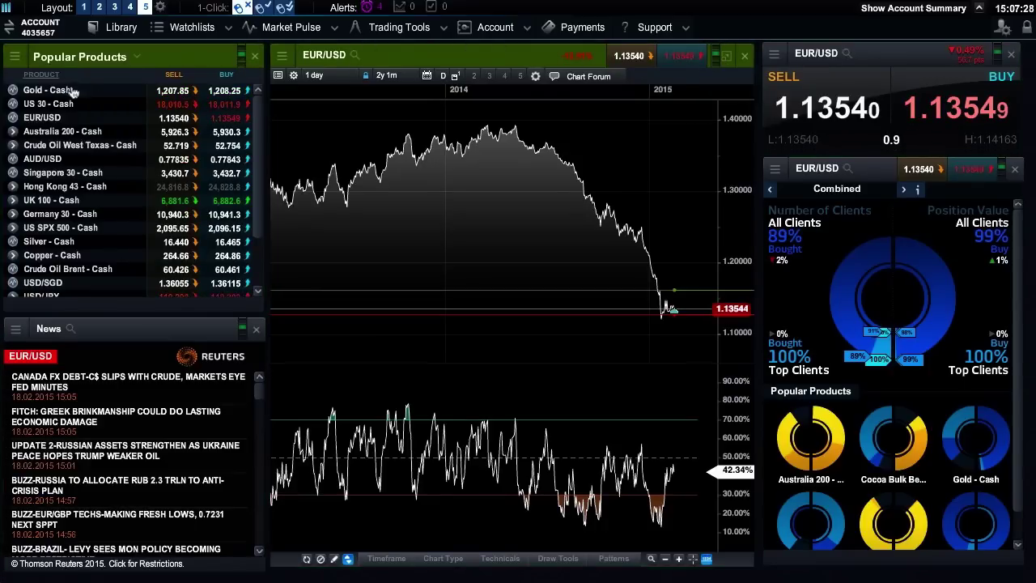
left_click(47, 105)
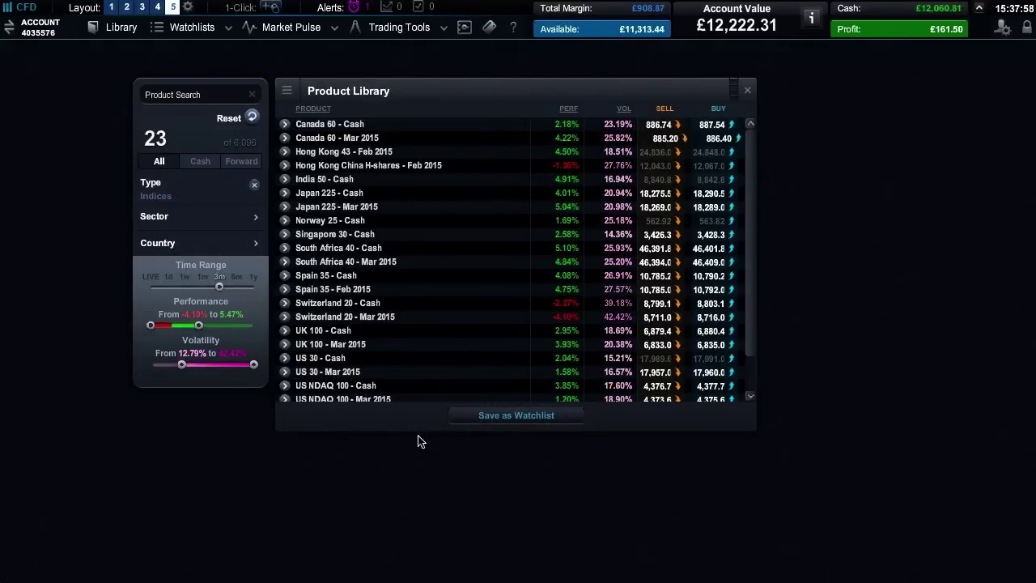
Save the filtered indices as a new watchlist named 'my watchlist'.
left_click(510, 415)
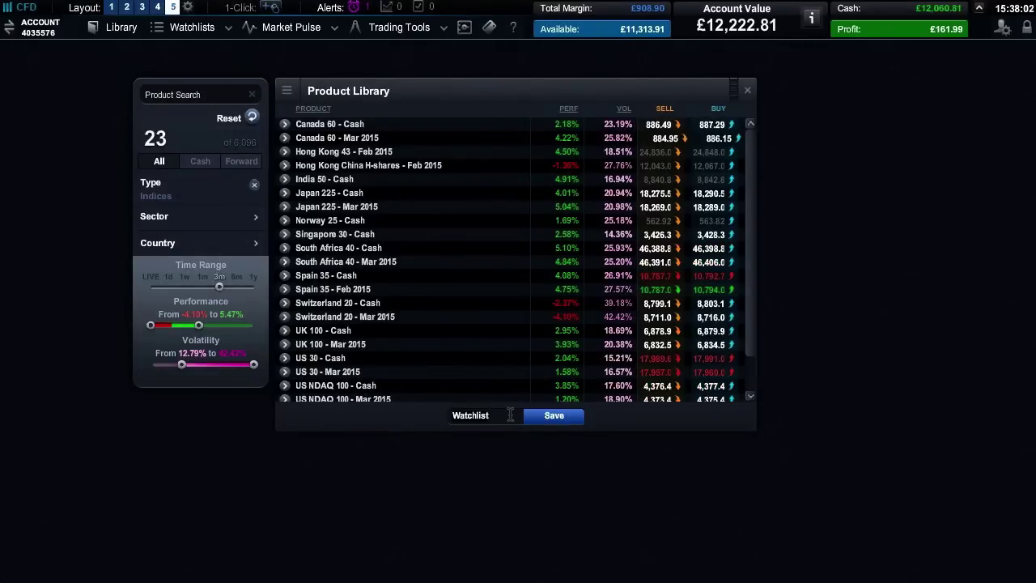
type("my watchlist")
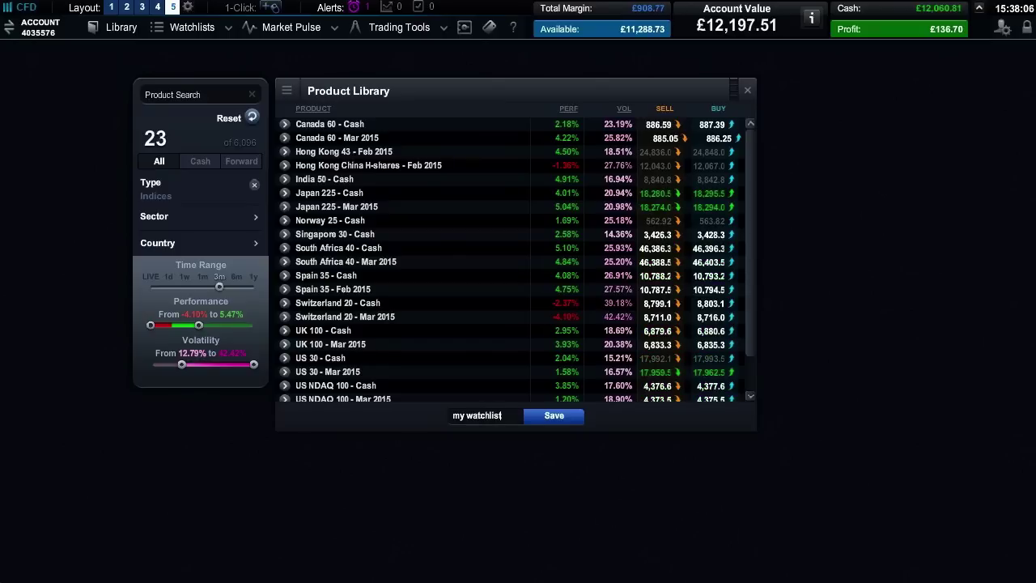
left_click(567, 419)
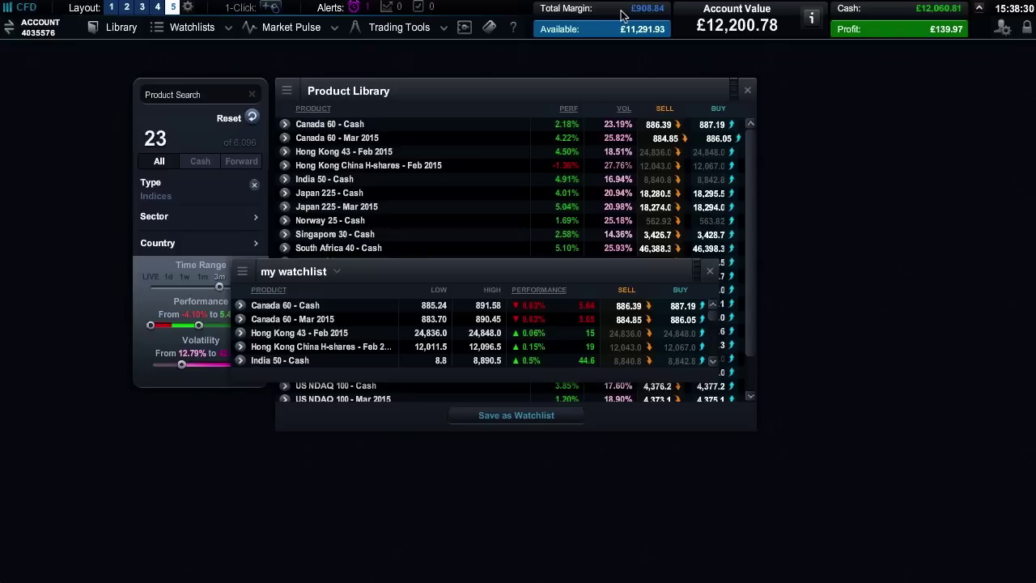
mouse_move(611, 32)
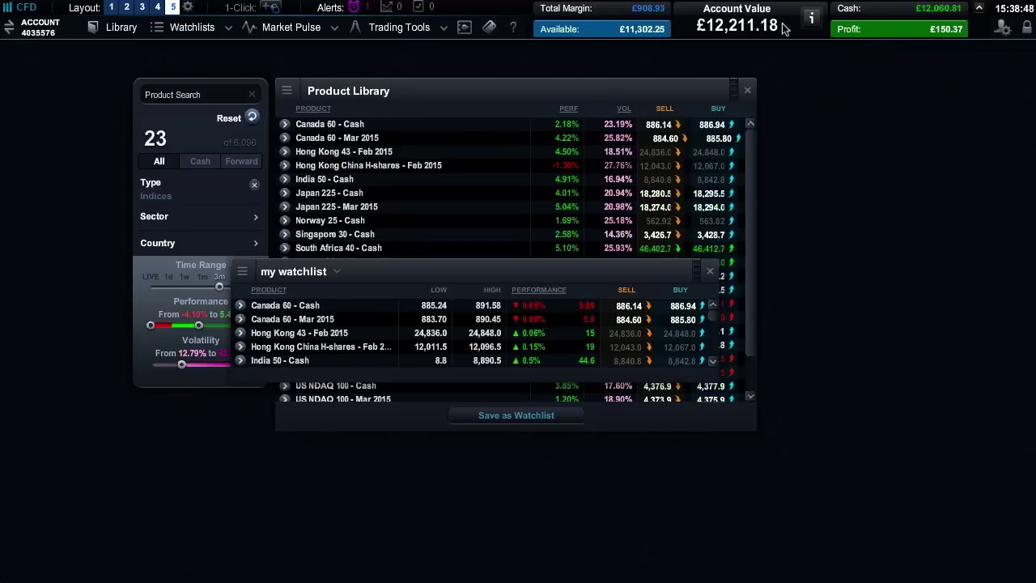
left_click(812, 19)
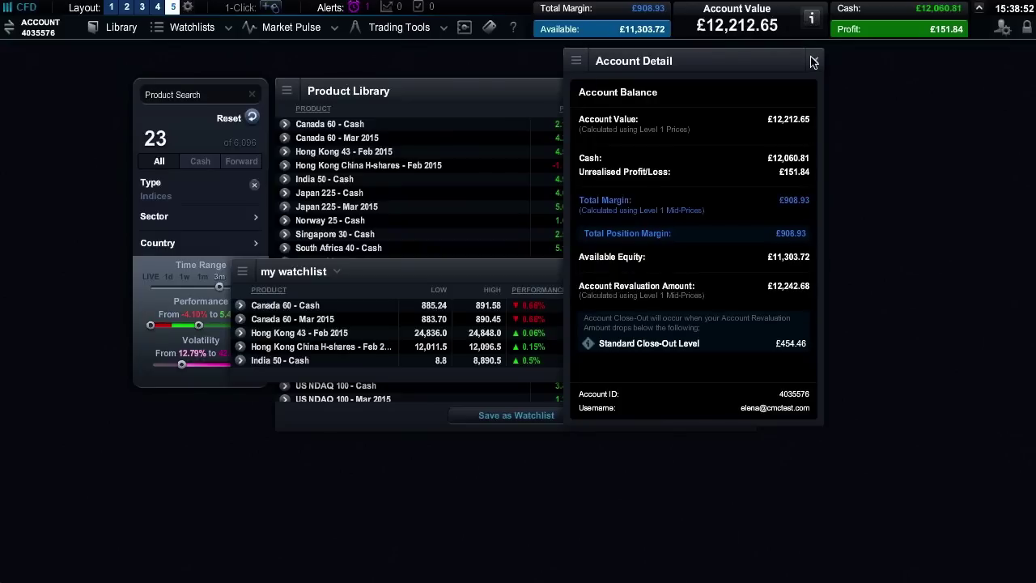
left_click(815, 62)
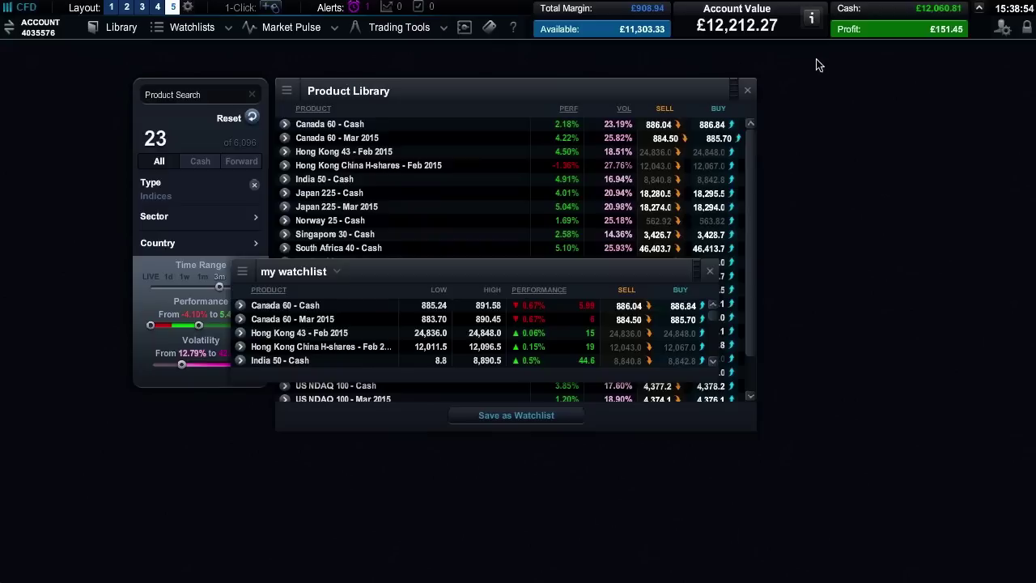
left_click(980, 10)
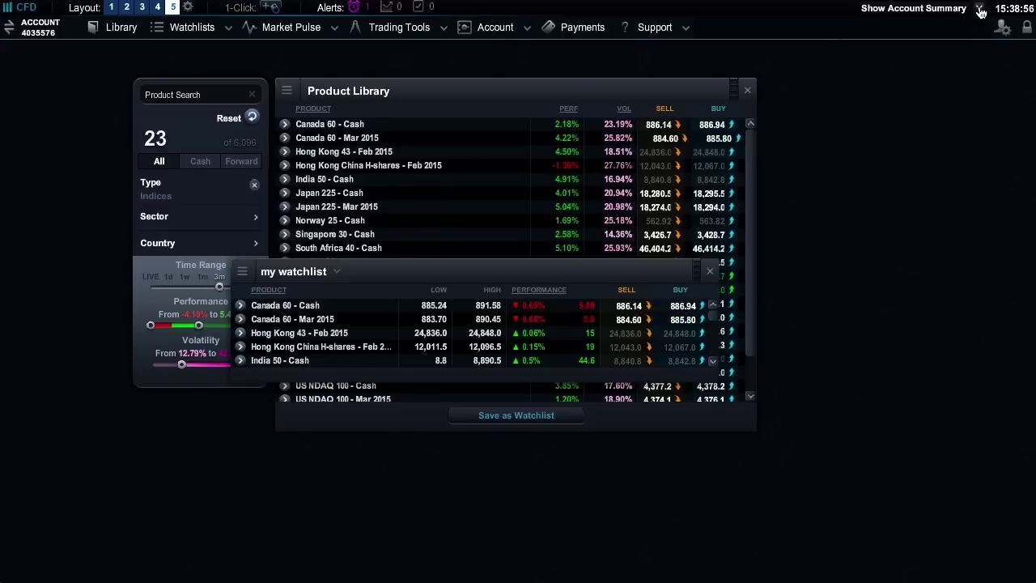
left_click(981, 10)
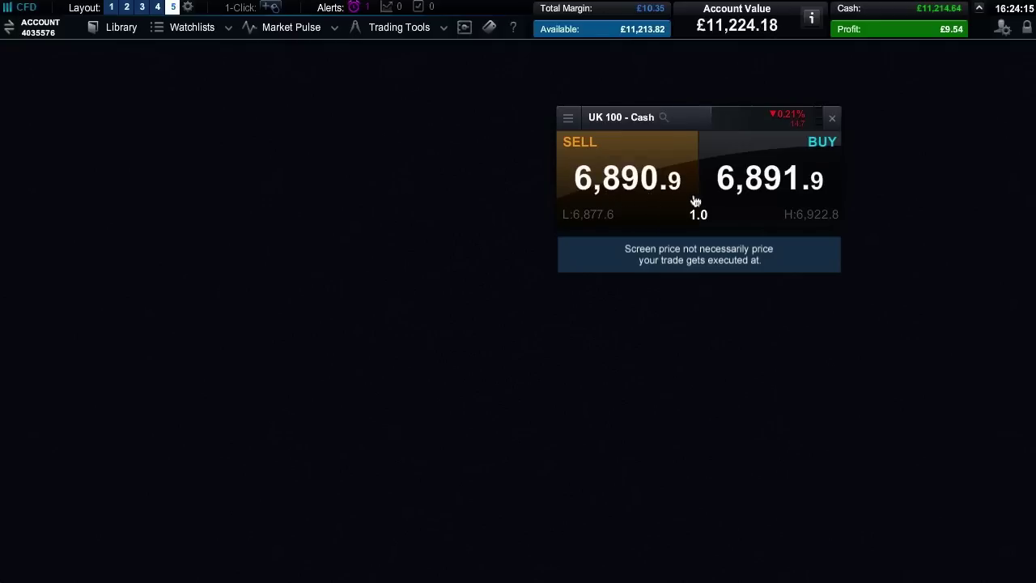
Open a UK 100 buy ticket, close the separate price panel, and toggle Sell back to Buy.
left_click(762, 183)
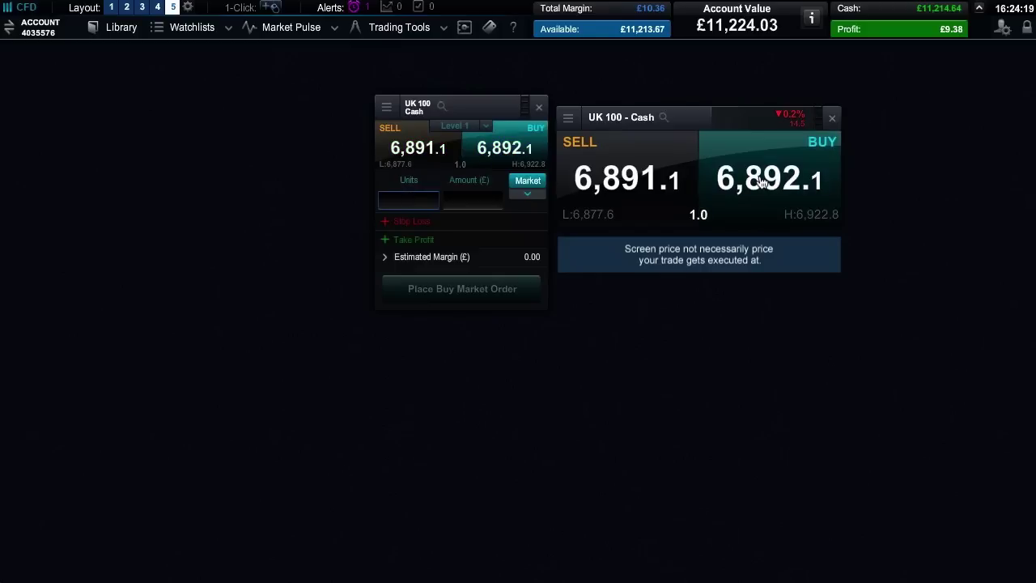
left_click(832, 118)
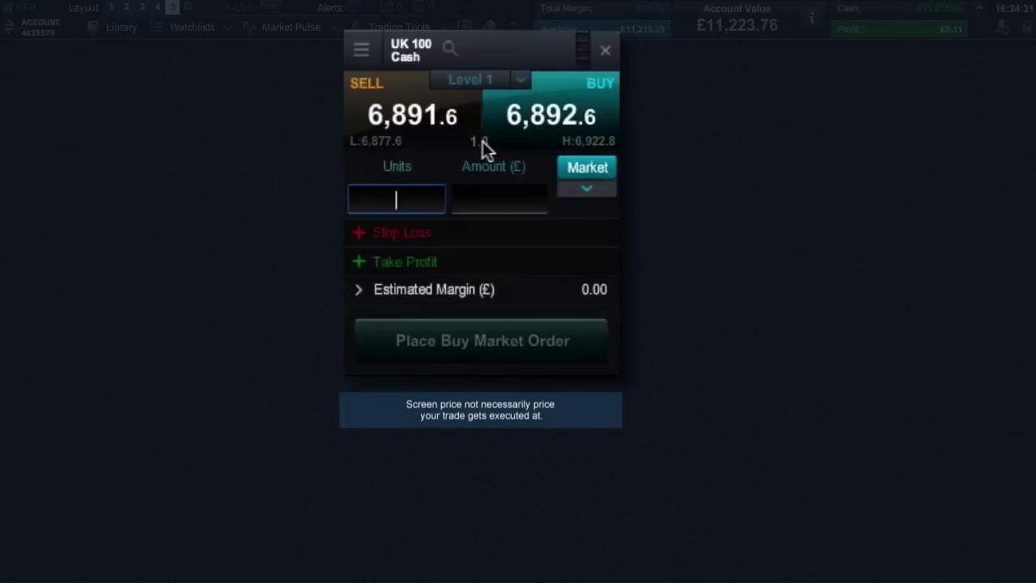
left_click(430, 130)
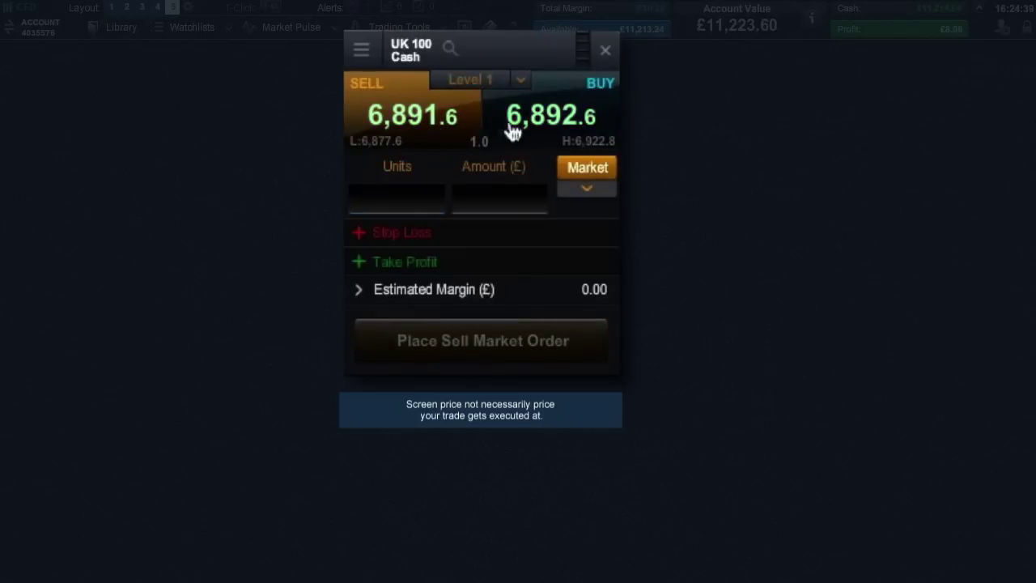
left_click(570, 129)
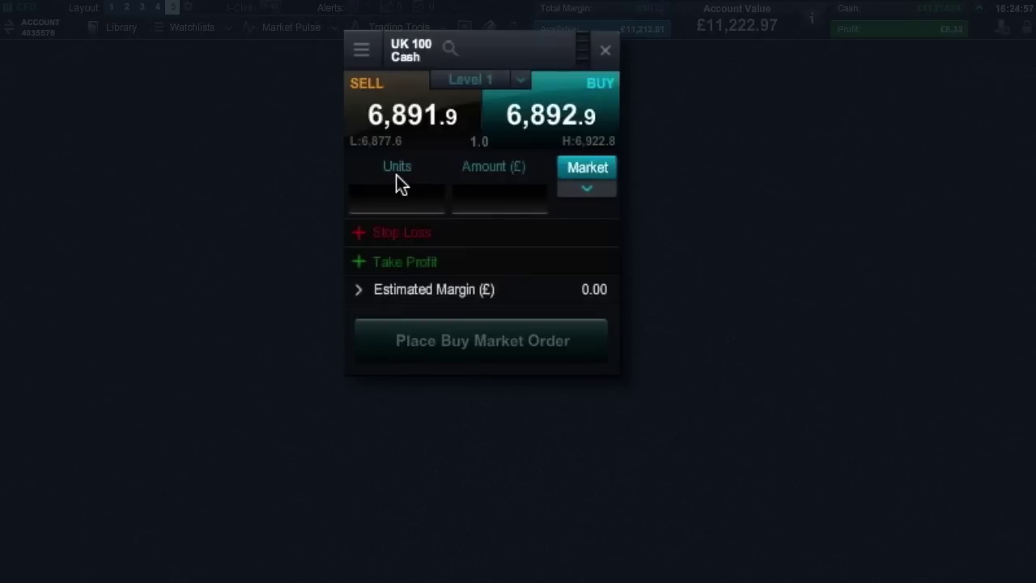
Enter 5 units on the UK 100 buy ticket, for an estimated margin of £68.92.
left_click(400, 198)
type("5")
key("Return")
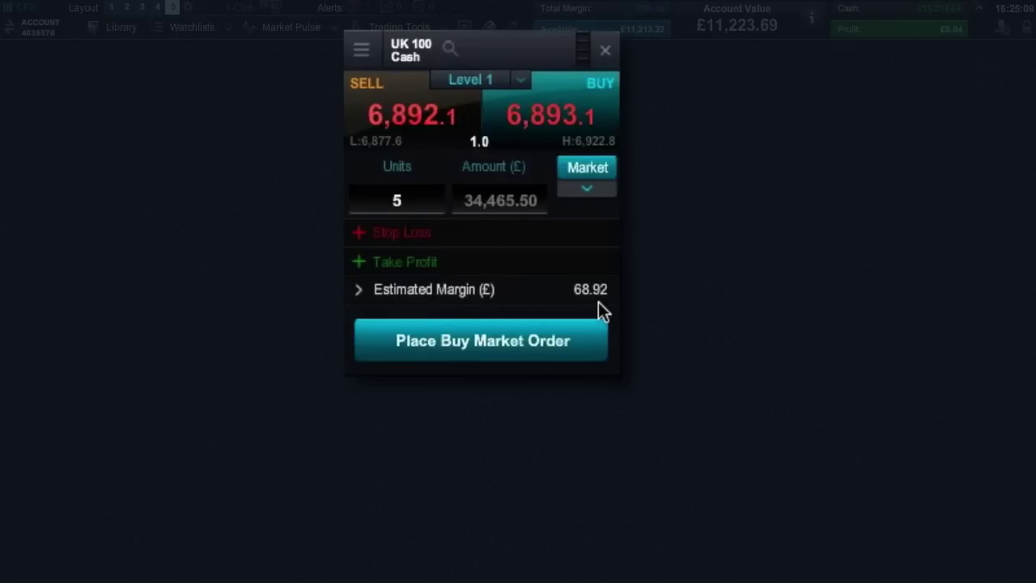
Add a guaranteed stop loss 13 points away (£69.00, level 6,879.3) to the ticket.
left_click(428, 240)
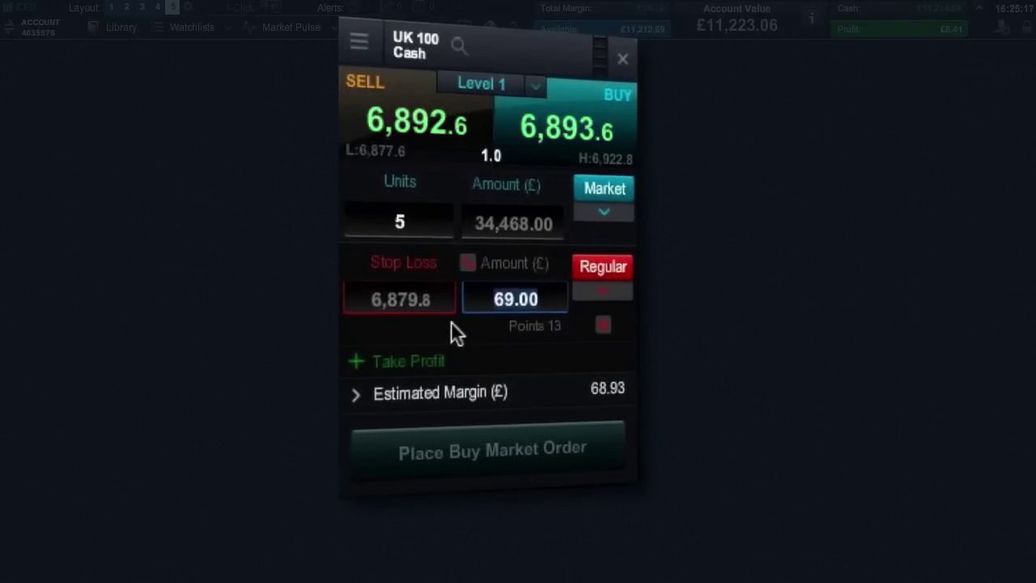
left_click(495, 300)
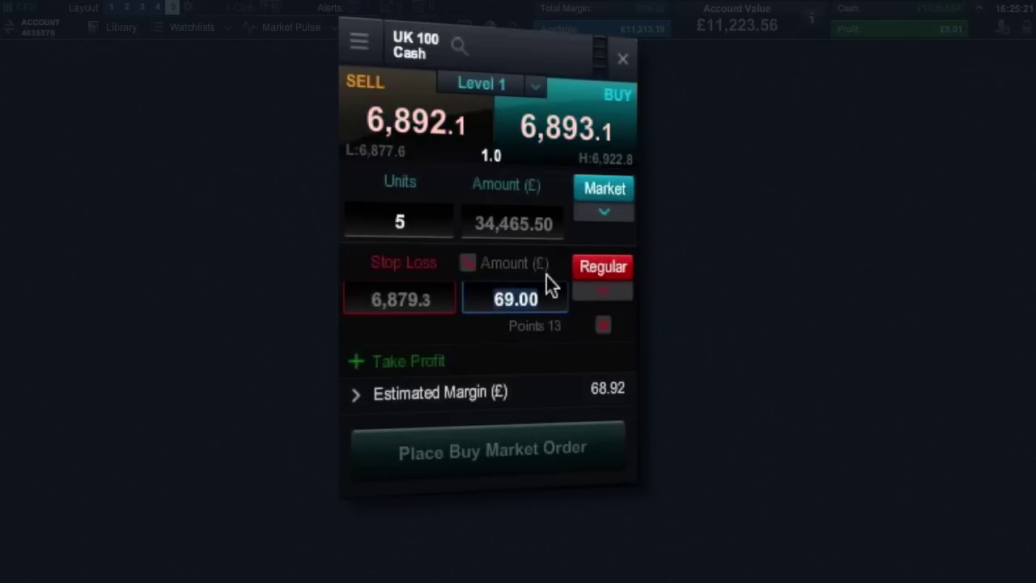
left_click(470, 271)
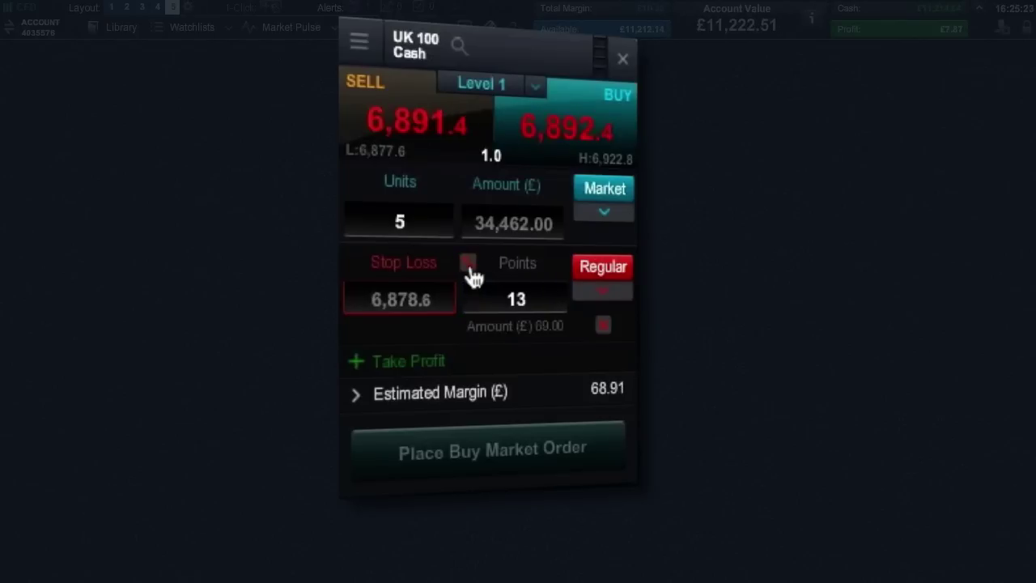
left_click(470, 271)
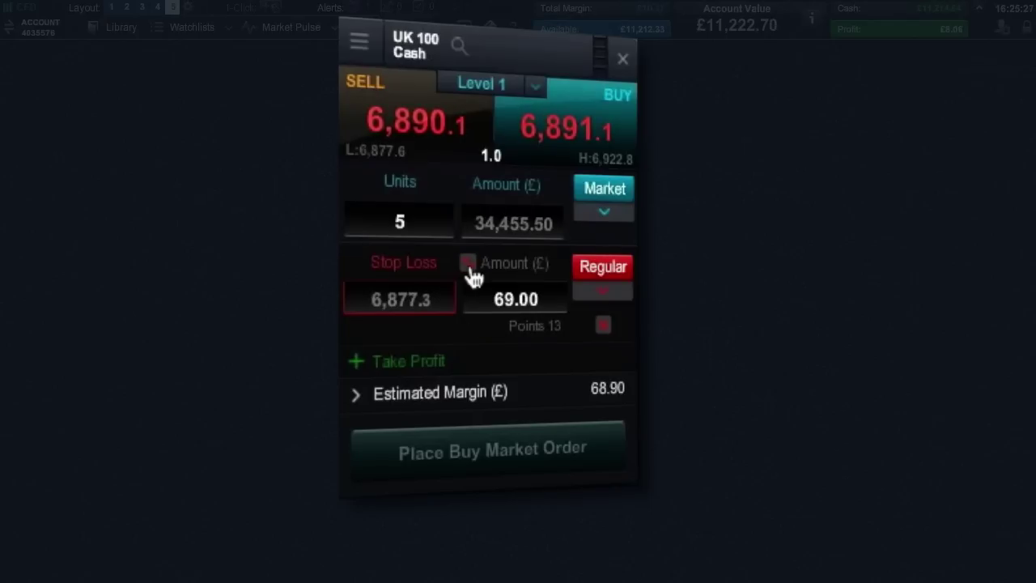
left_click(603, 270)
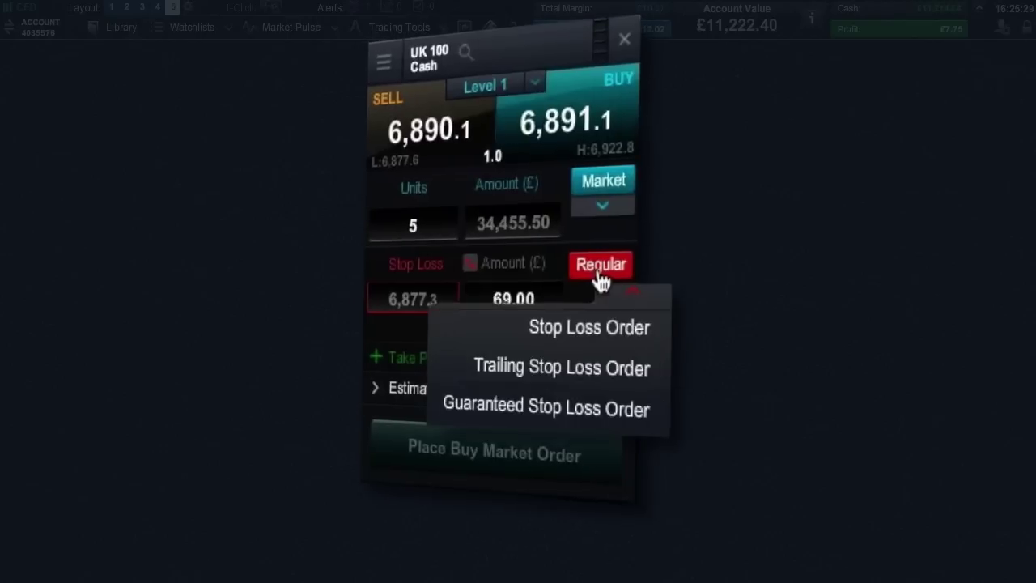
left_click(585, 413)
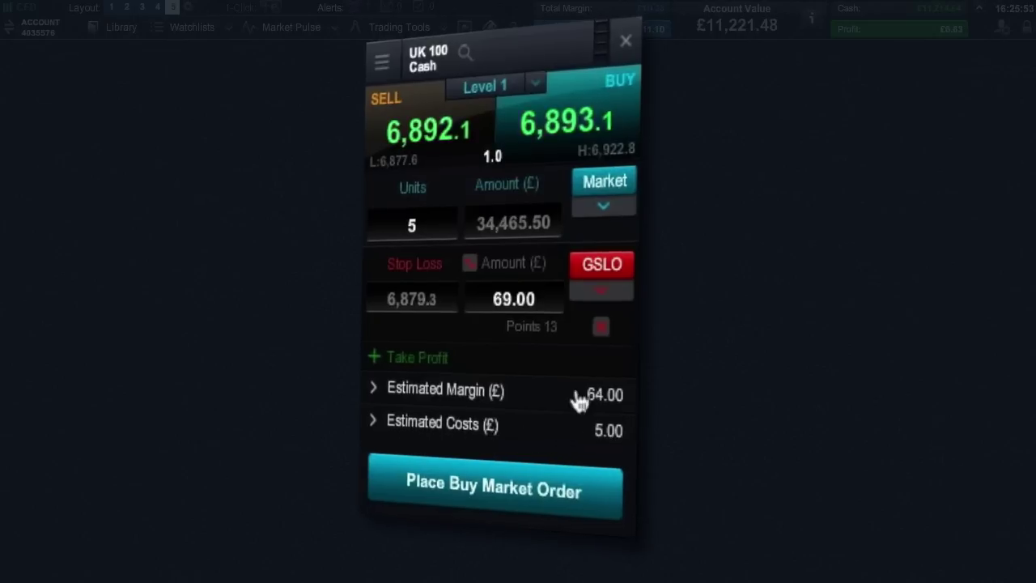
Add a £344.50 take profit, 68 points away at 6,961.5, to the UK 100 buy ticket.
left_click(447, 362)
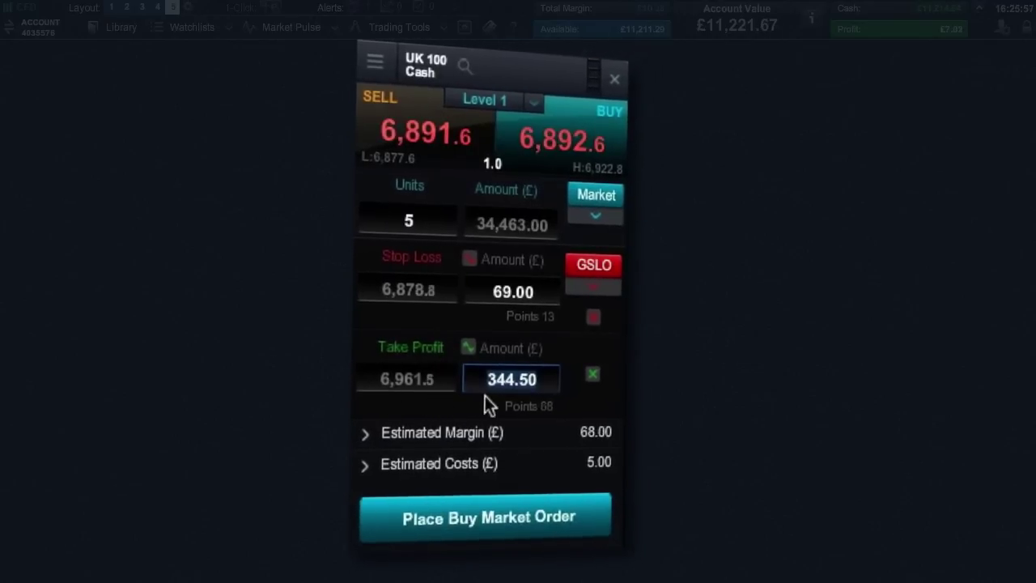
left_click(469, 350)
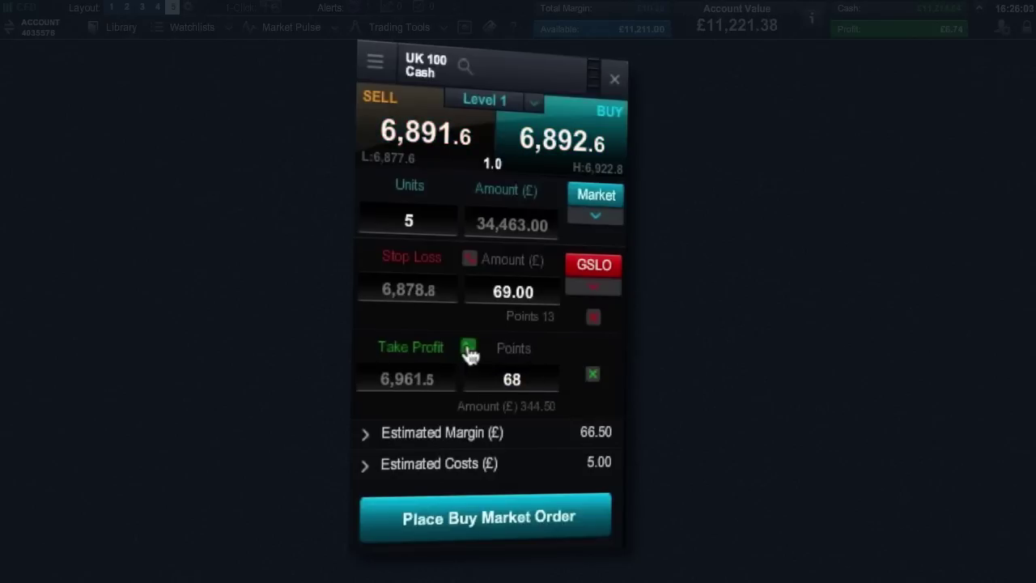
left_click(469, 350)
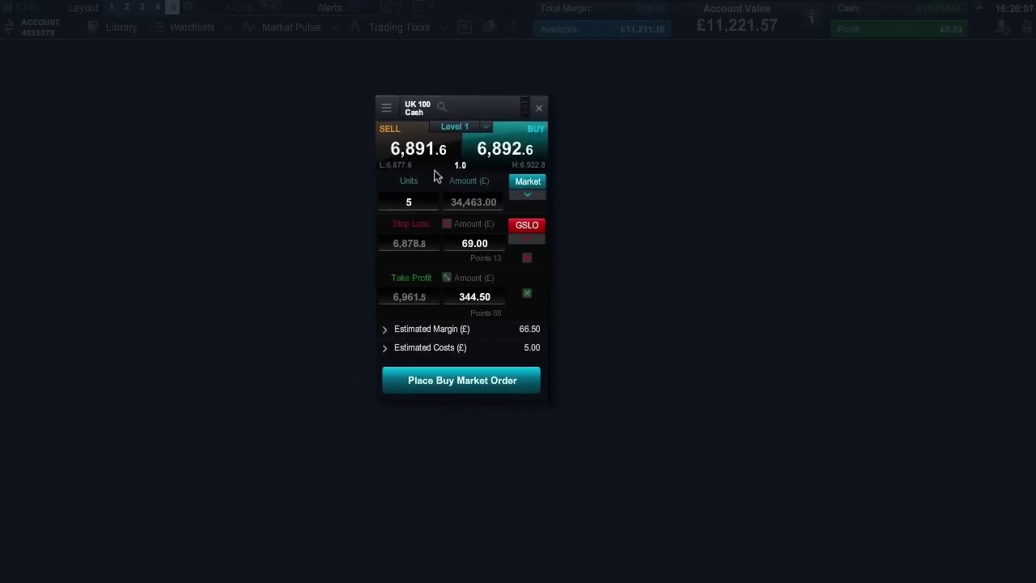
Attach a UK 100 chart, then drag the stop loss to 6,874.7 and take profit to 6,958.3.
left_click(387, 108)
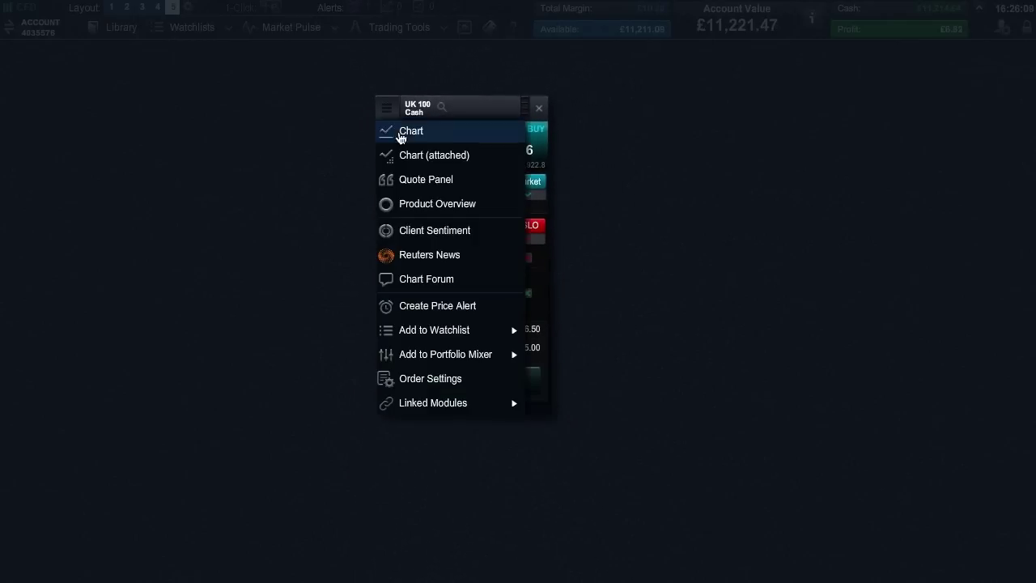
left_click(408, 153)
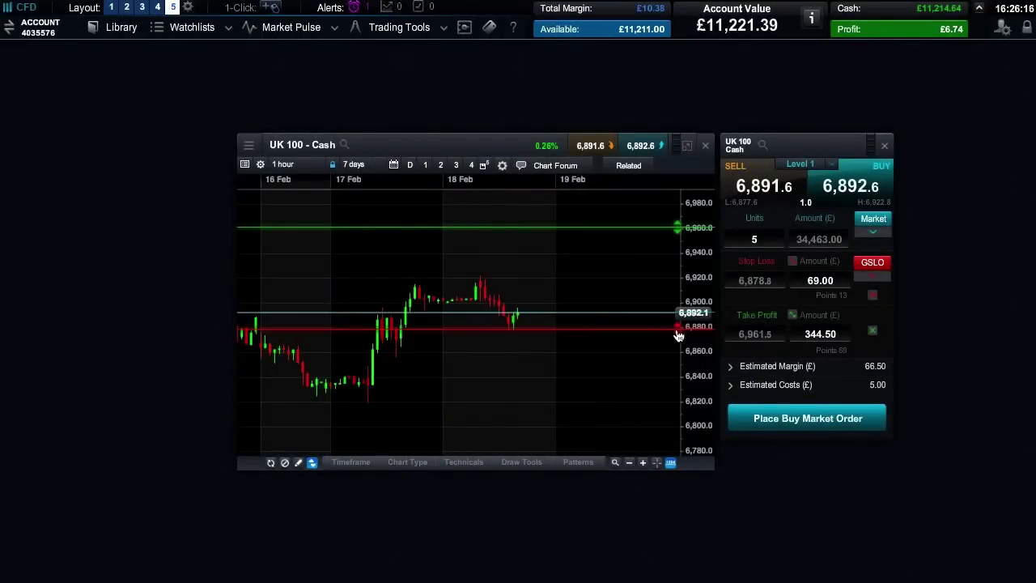
mouse_move(677, 334)
left_mouse_down()
mouse_move(677, 353)
mouse_move(677, 334)
left_mouse_up()
left_click_drag(680, 232, 679, 234)
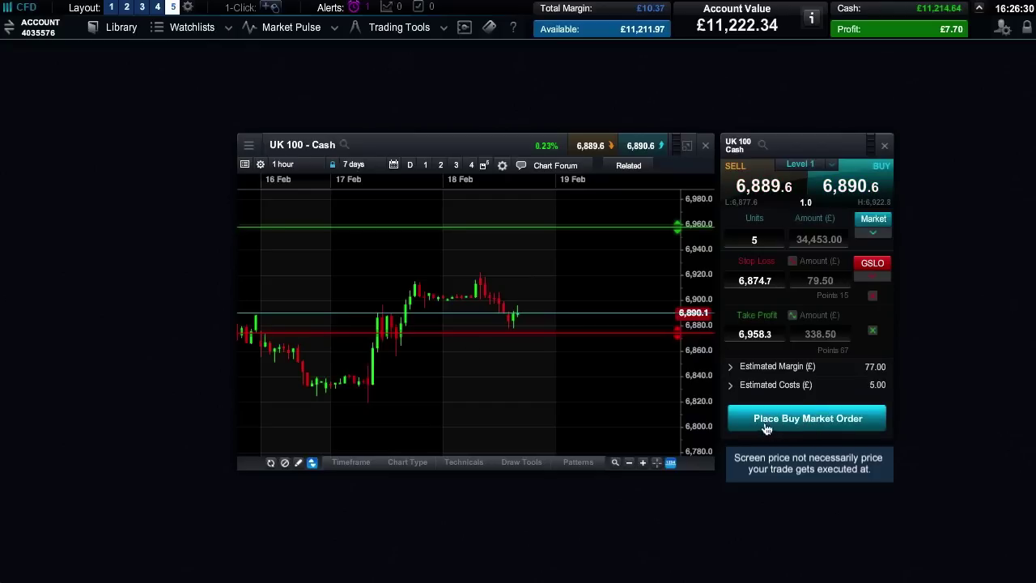
Place the market buy for 5 units of UK 100, filled at 6,896.4.
left_click(833, 427)
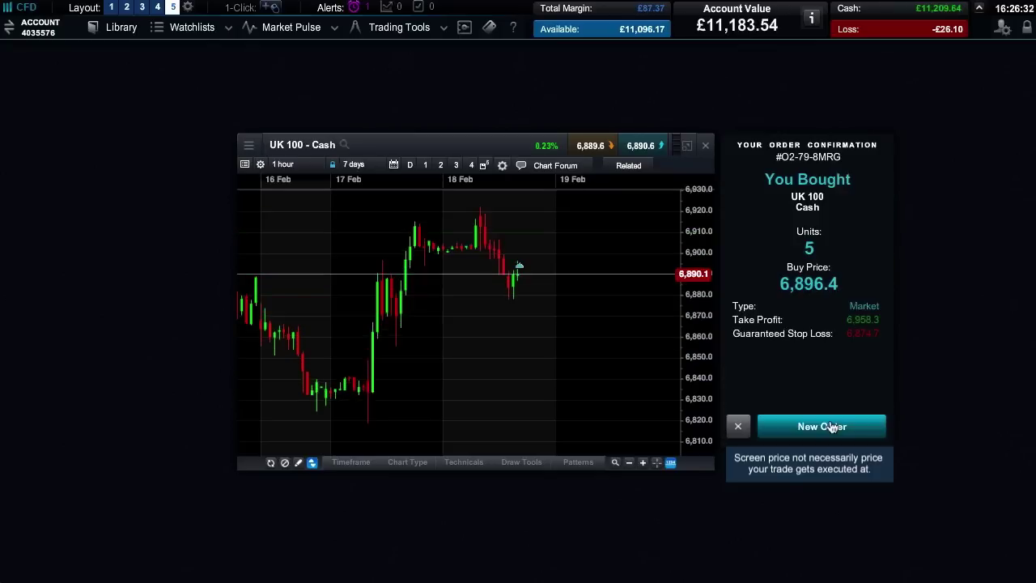